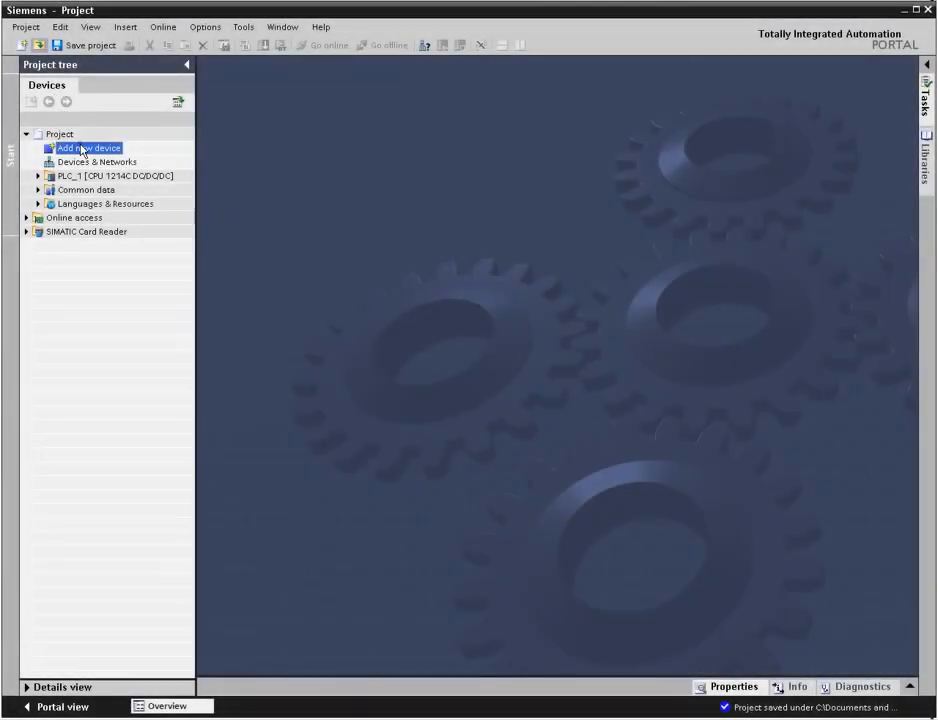
Add a 6" KTP600 PN HMI panel to the project with the device wizard enabled.
{"action": "double_click", "coordinate": [65, 147]}
{"action": "left_click", "coordinate": [254, 320]}
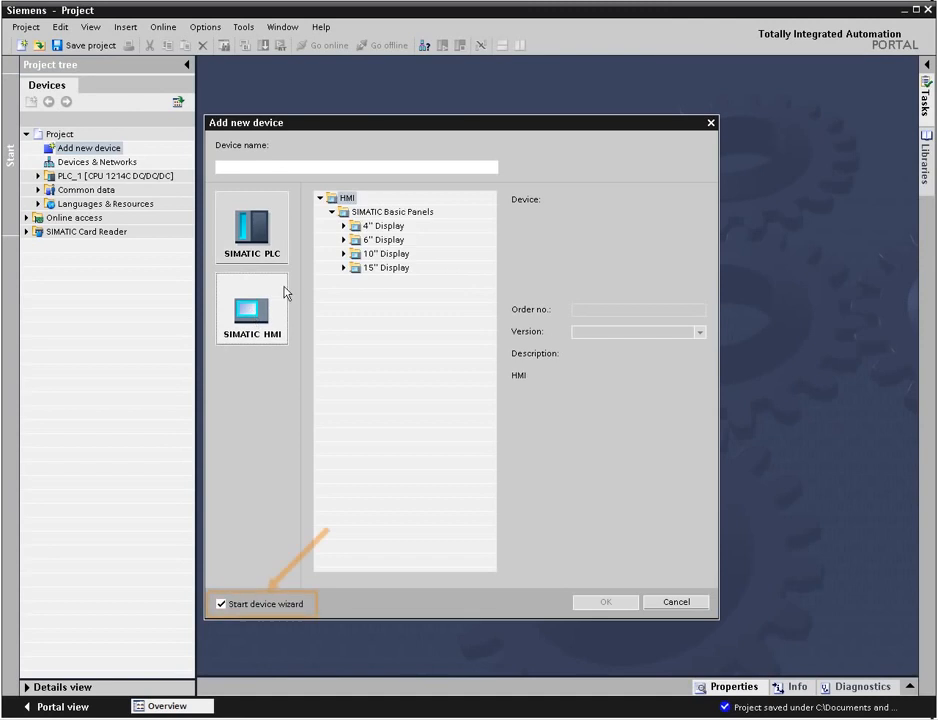
{"action": "left_click", "coordinate": [344, 240]}
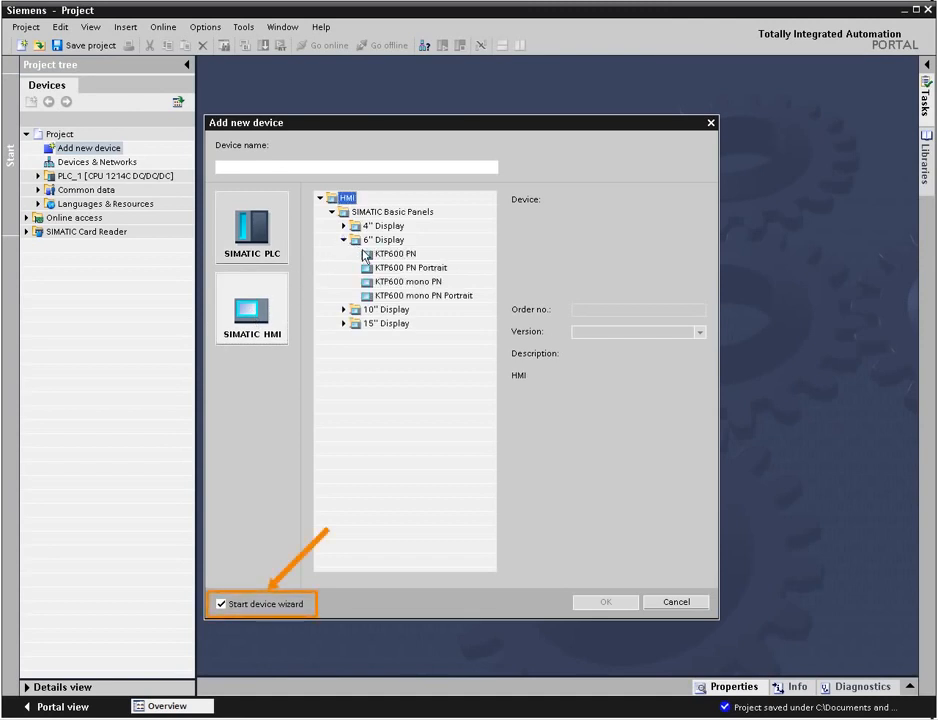
{"action": "left_click", "coordinate": [370, 256]}
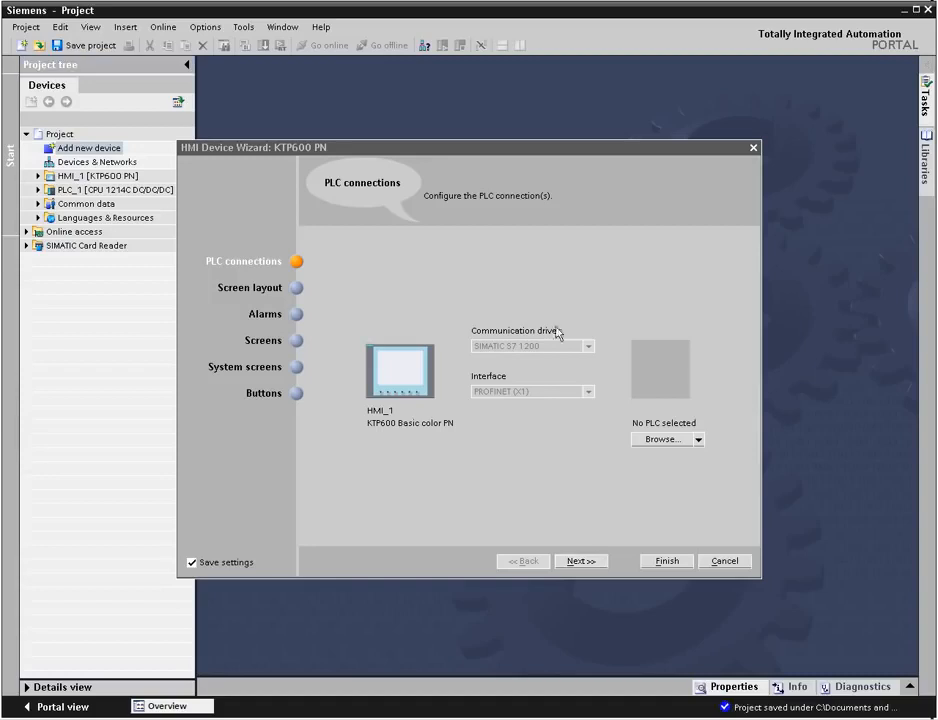
Connect the HMI panel to PLC_1 and continue to the screen layout settings.
{"action": "left_click", "coordinate": [699, 440]}
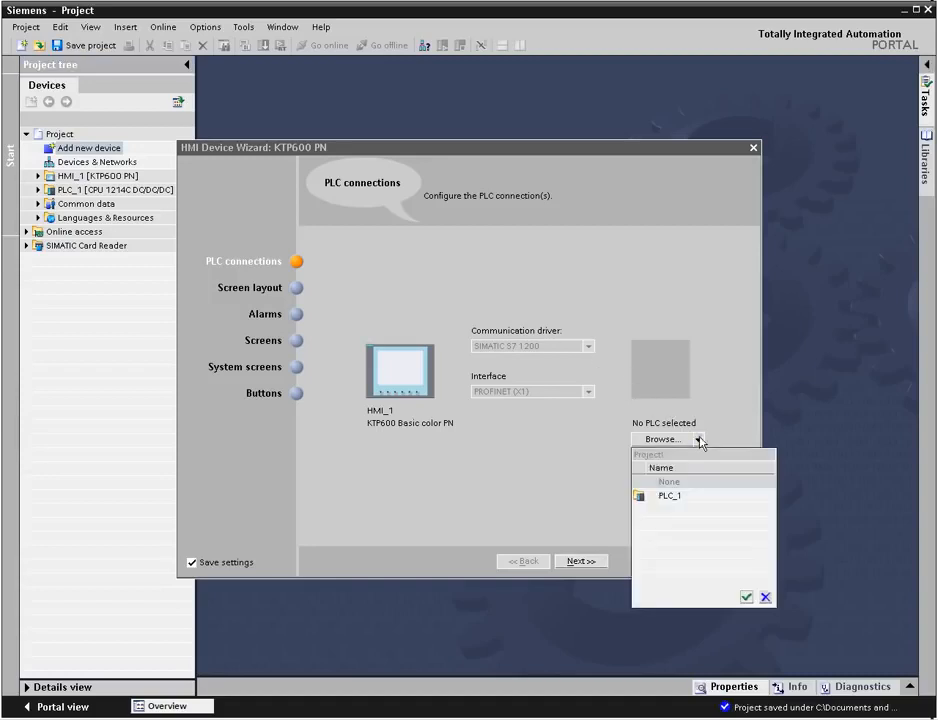
{"action": "left_click", "coordinate": [695, 500]}
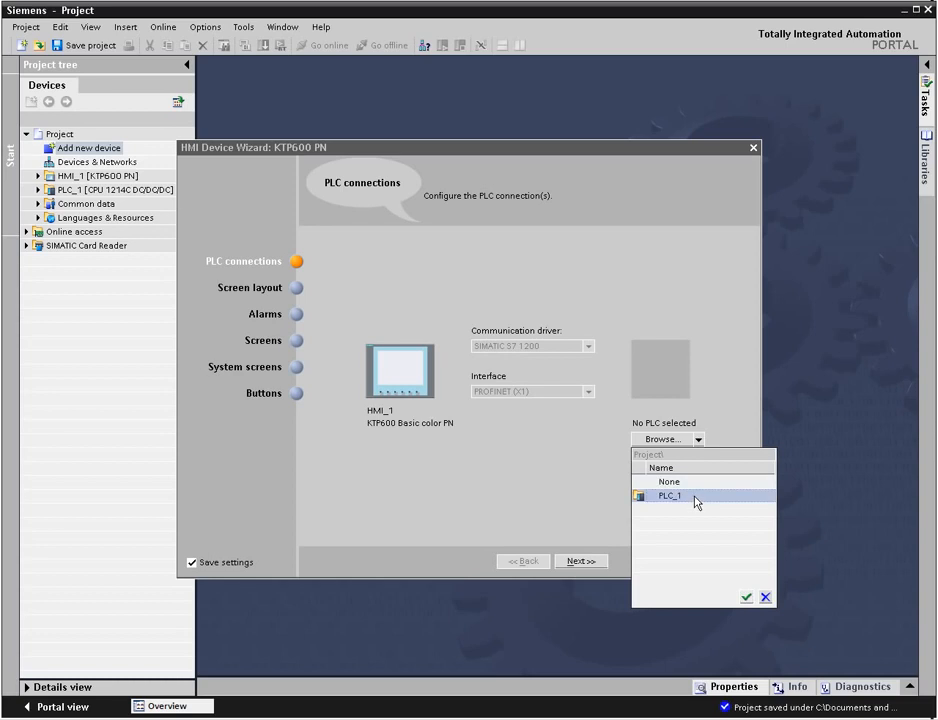
{"action": "left_click", "coordinate": [746, 597]}
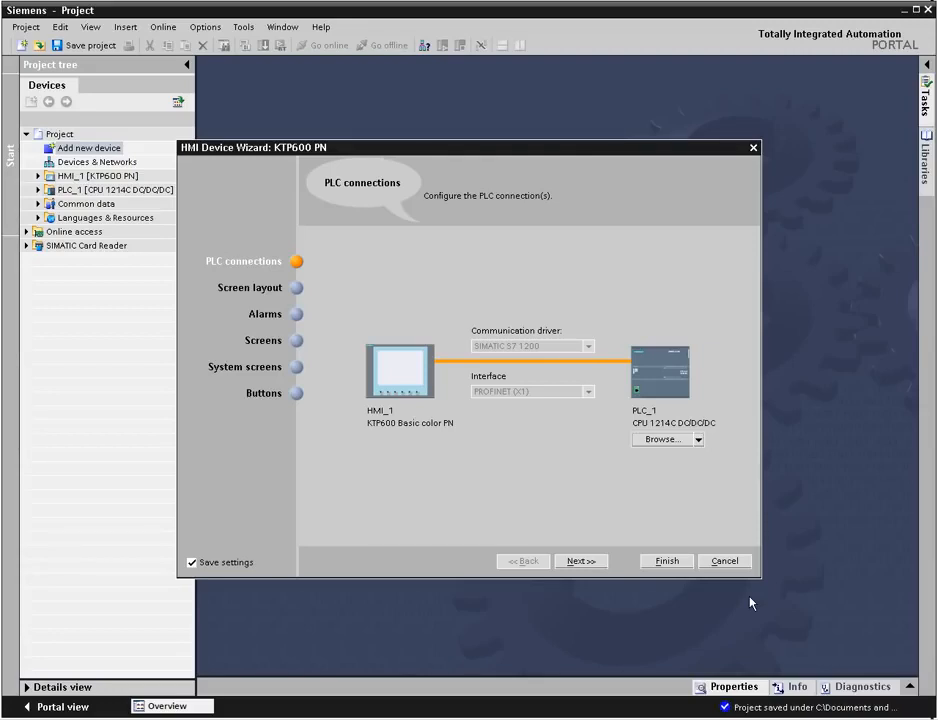
{"action": "left_click", "coordinate": [580, 561]}
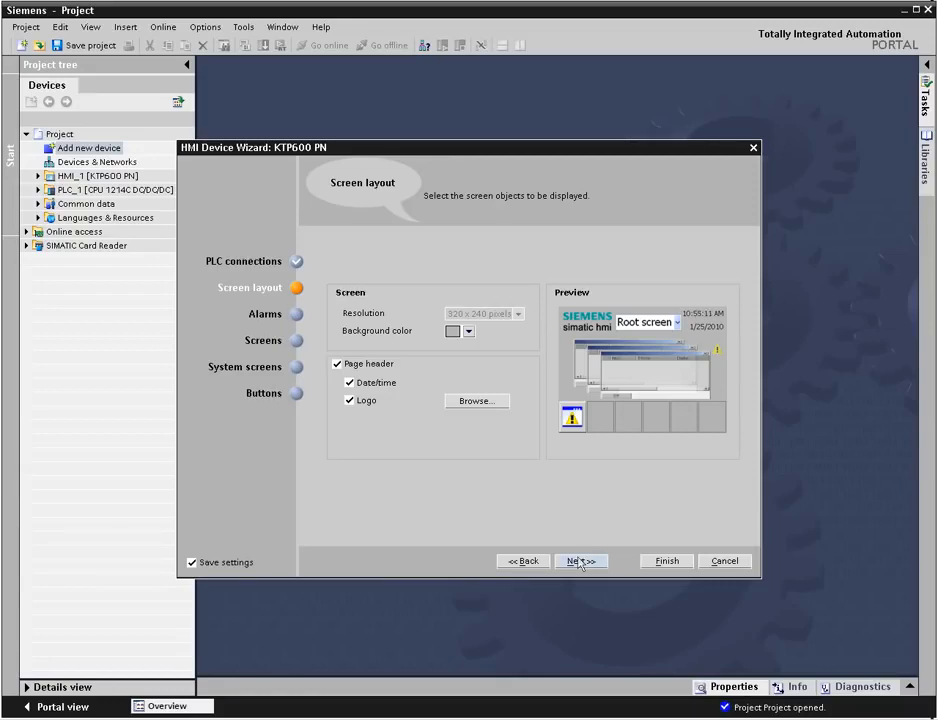
Check the background color choices and try the layout without the page header.
{"action": "left_click", "coordinate": [470, 338]}
{"action": "left_click", "coordinate": [534, 382]}
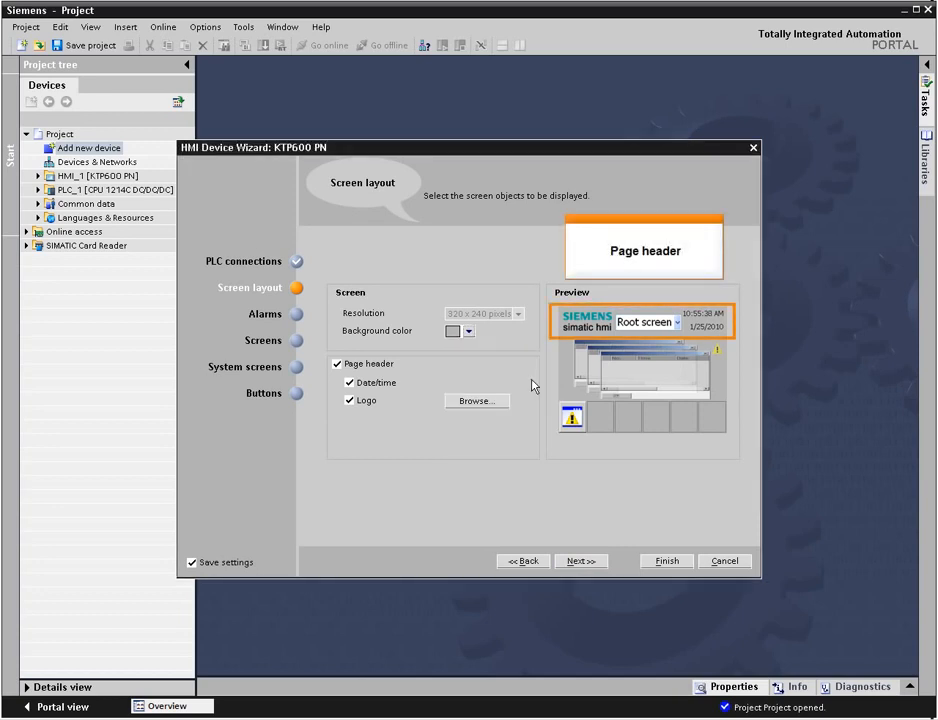
{"action": "left_click", "coordinate": [337, 365]}
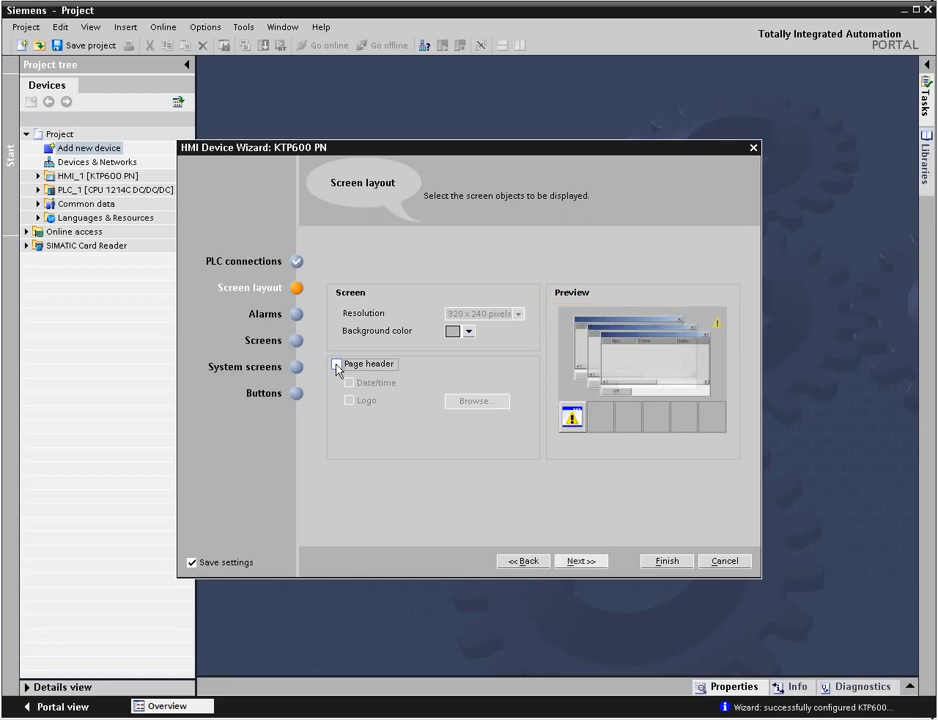
{"action": "left_click", "coordinate": [337, 365]}
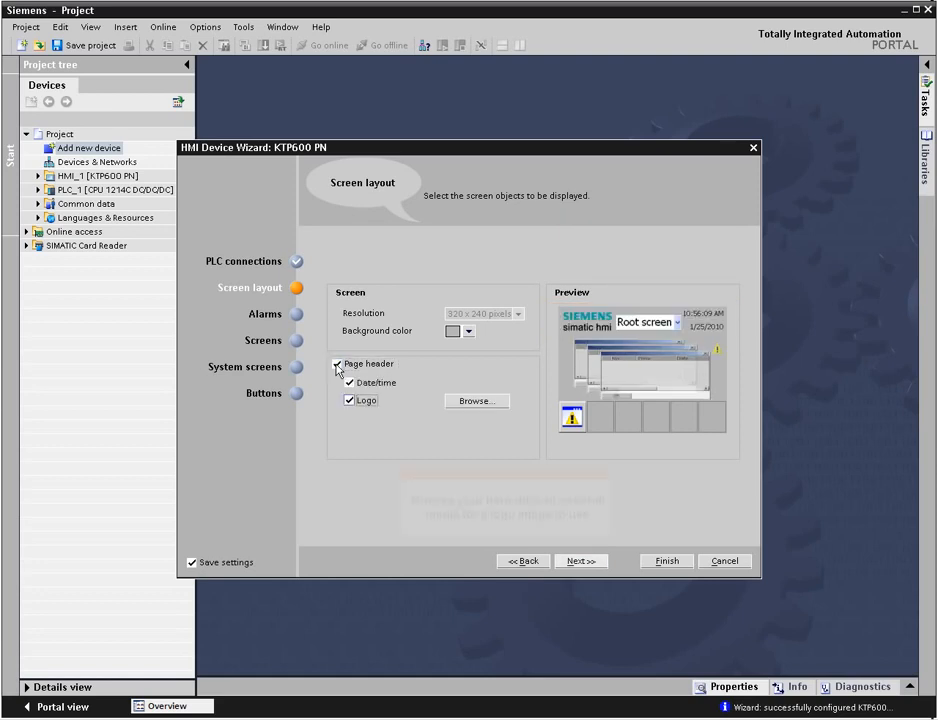
Use L3.petrol.g34.gif from the Siemens Logotypes Petrol_Logo folder as the page header logo.
{"action": "left_click", "coordinate": [476, 401]}
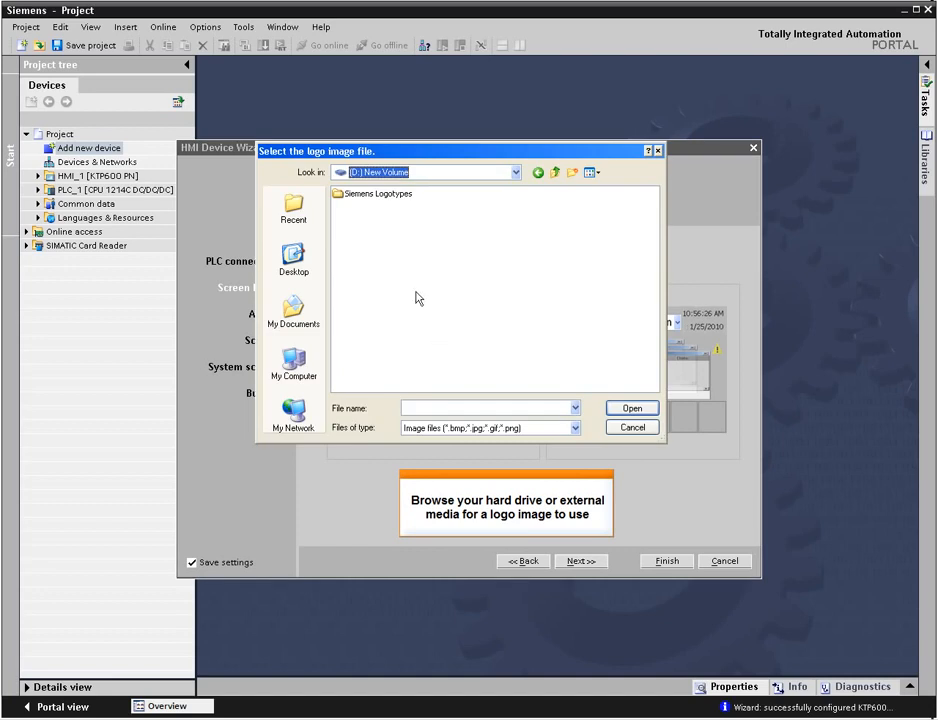
{"action": "double_click", "coordinate": [368, 195]}
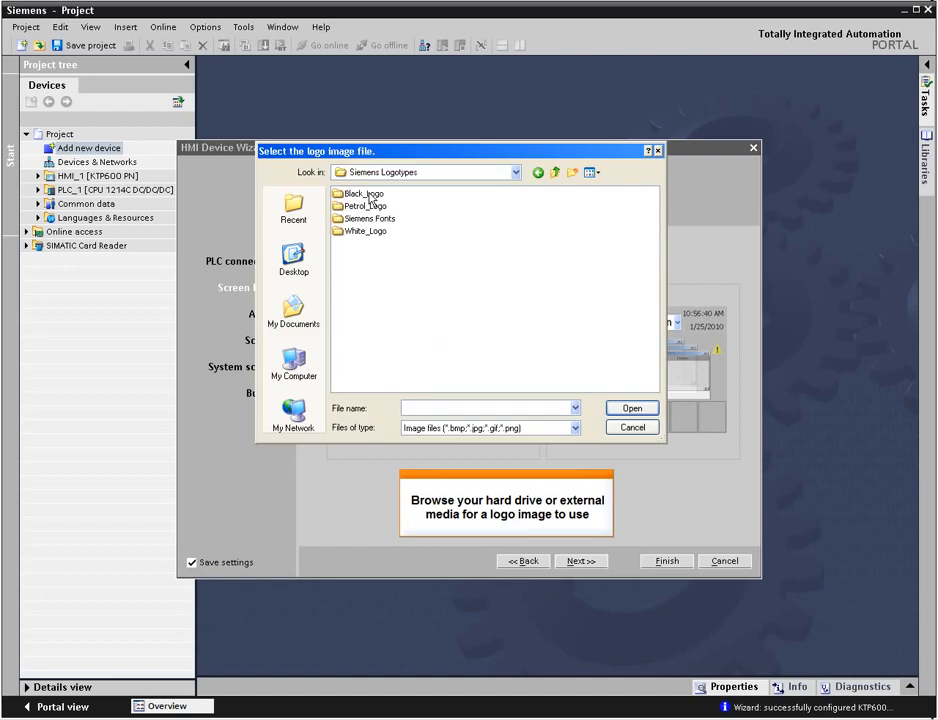
{"action": "double_click", "coordinate": [362, 206]}
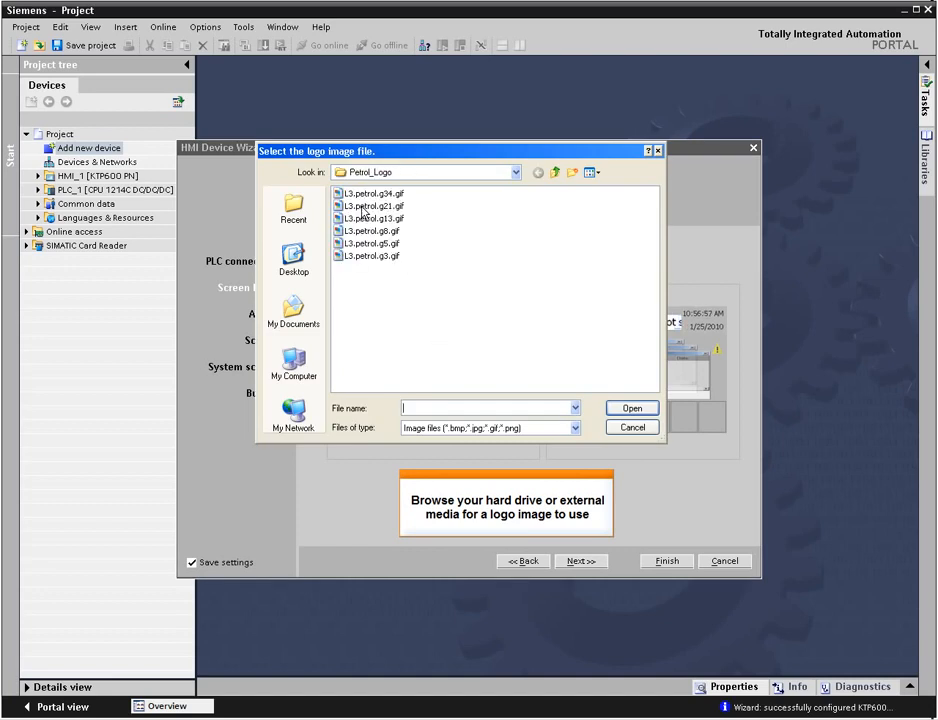
{"action": "double_click", "coordinate": [362, 195]}
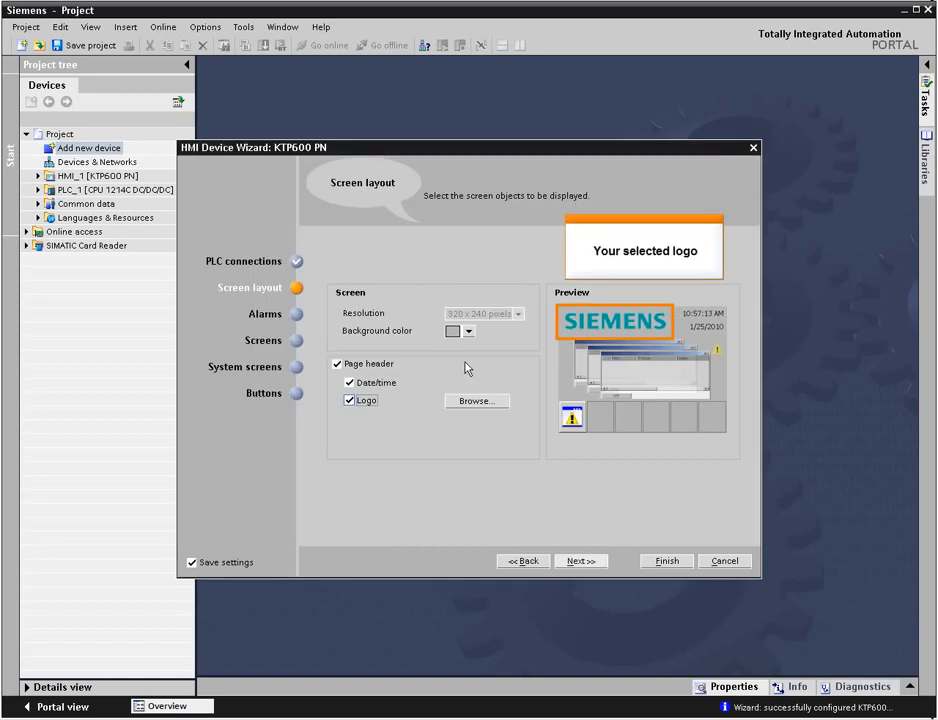
Try the alarm settings without unacknowledged alarms and restore that option.
{"action": "left_click", "coordinate": [586, 563]}
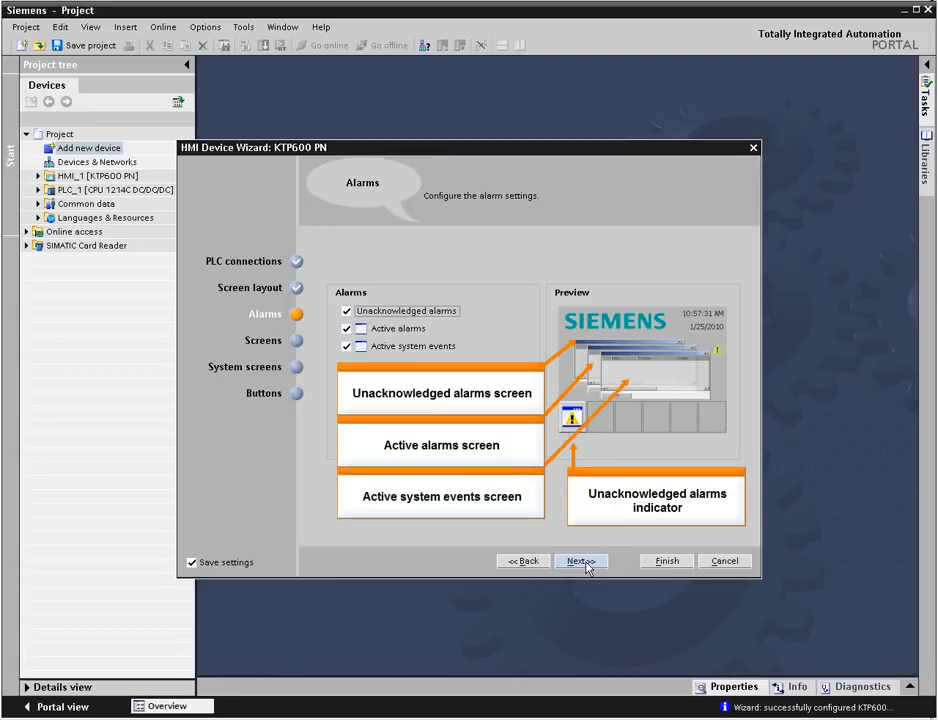
{"action": "left_click", "coordinate": [347, 312]}
{"action": "left_click", "coordinate": [347, 312]}
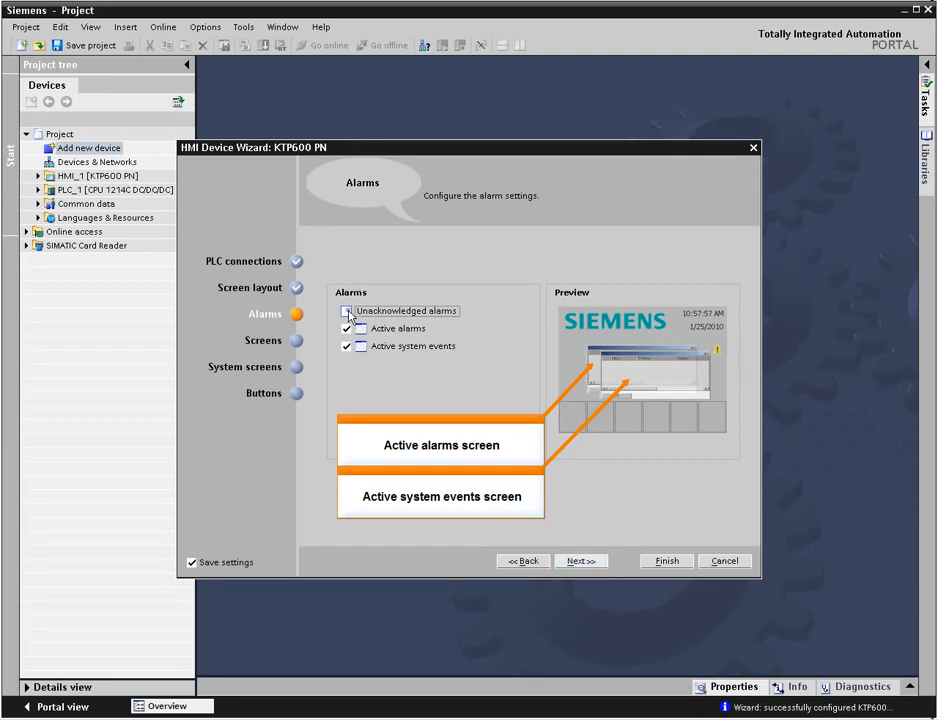
Build a chain of three new screens starting from the root screen in the screen navigation.
{"action": "left_click", "coordinate": [297, 341]}
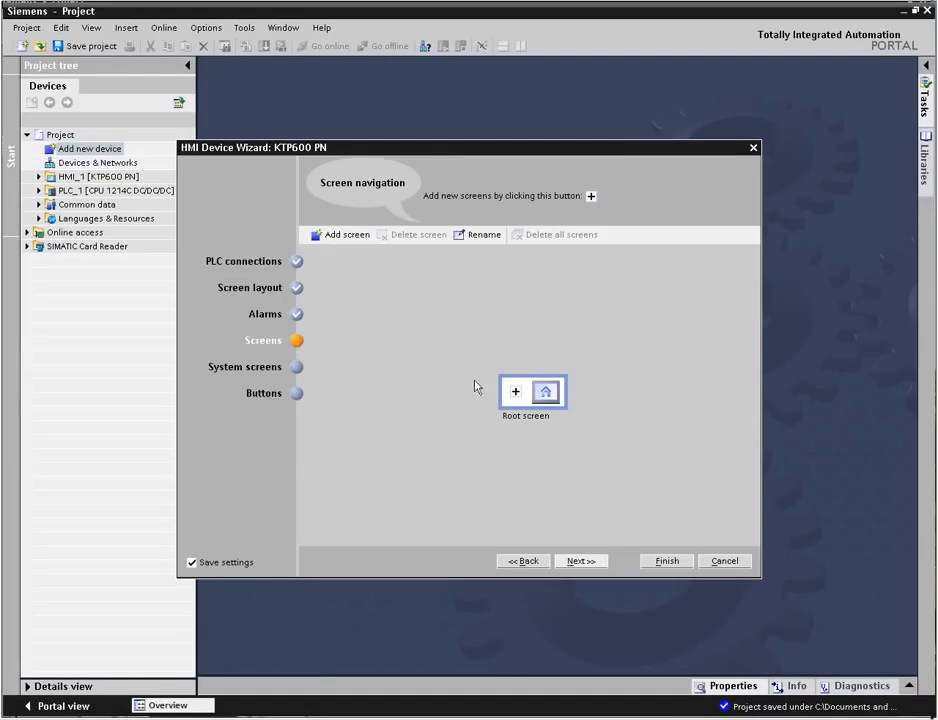
{"action": "left_click", "coordinate": [516, 393]}
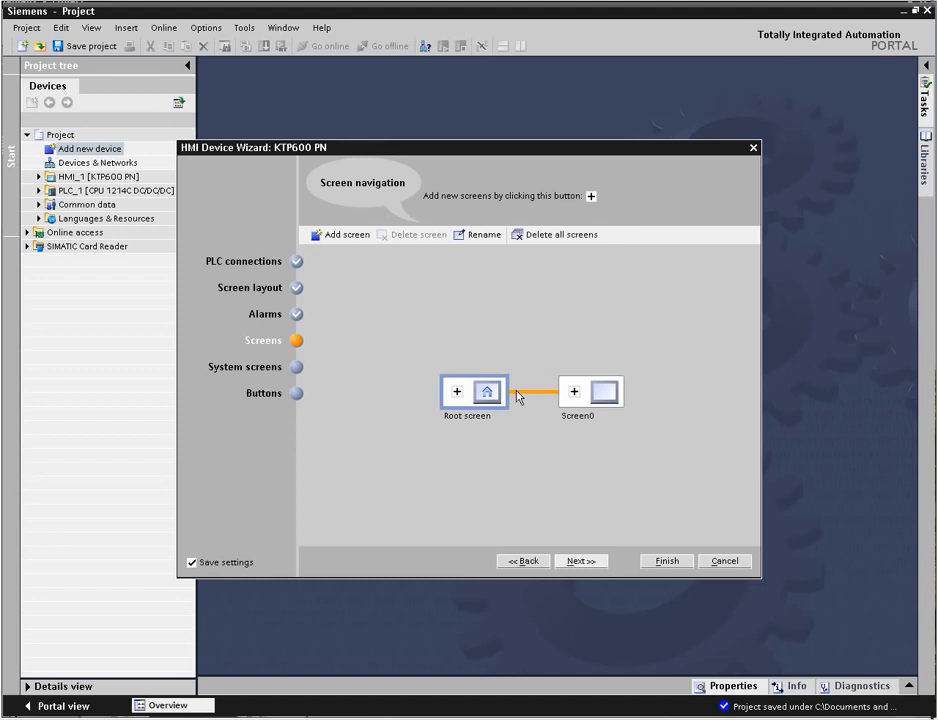
{"action": "left_click", "coordinate": [572, 392]}
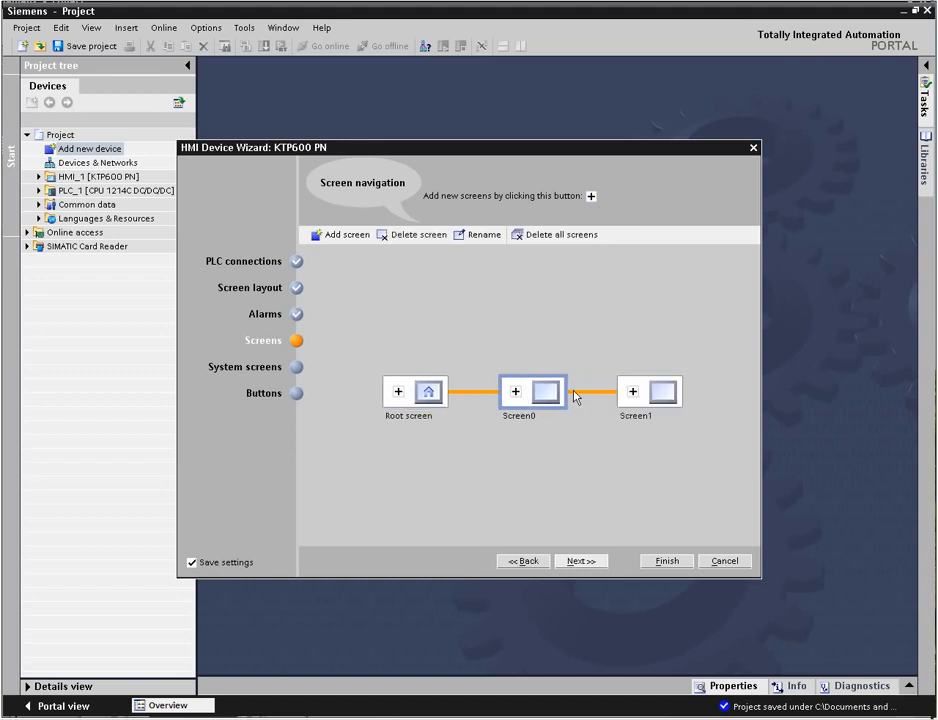
{"action": "left_click", "coordinate": [633, 392]}
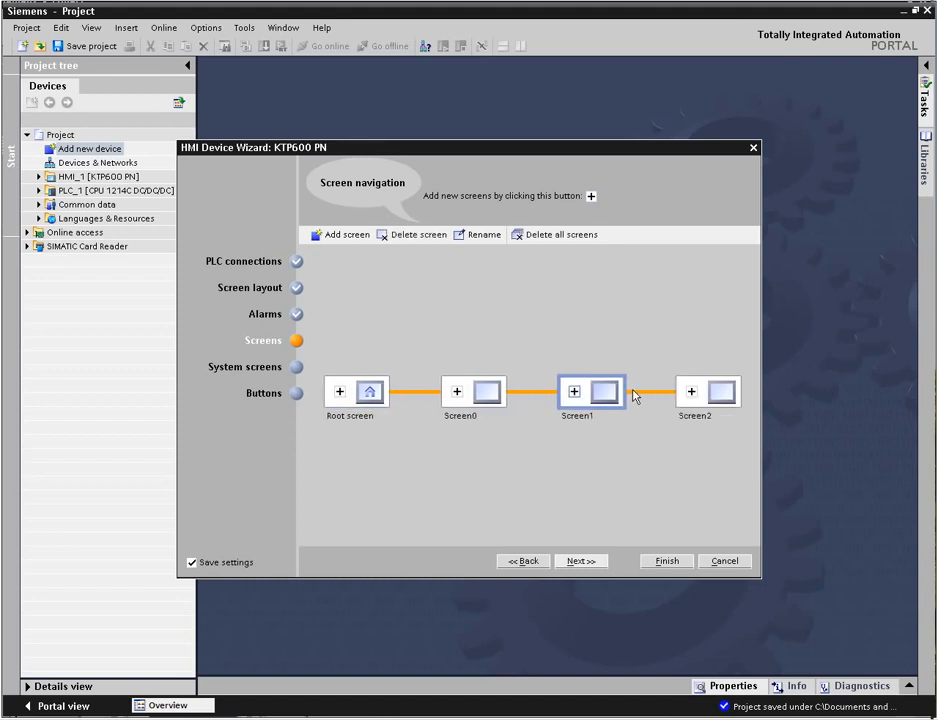
Branch one more screen off Screen0 and another off Screen1, and delete Screen2.
{"action": "left_click", "coordinate": [457, 393]}
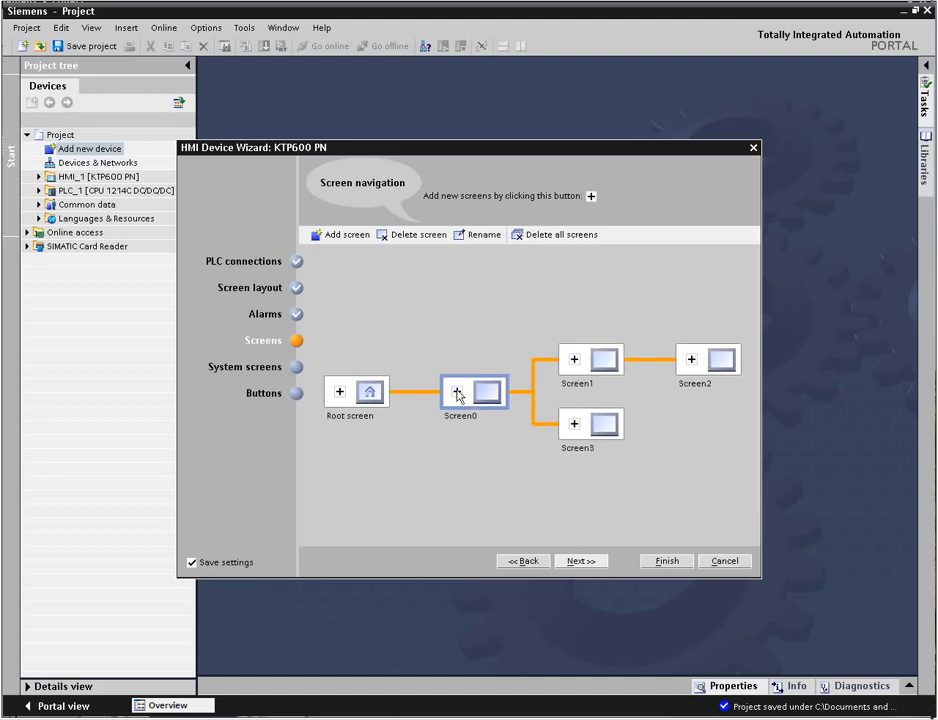
{"action": "left_click", "coordinate": [574, 362]}
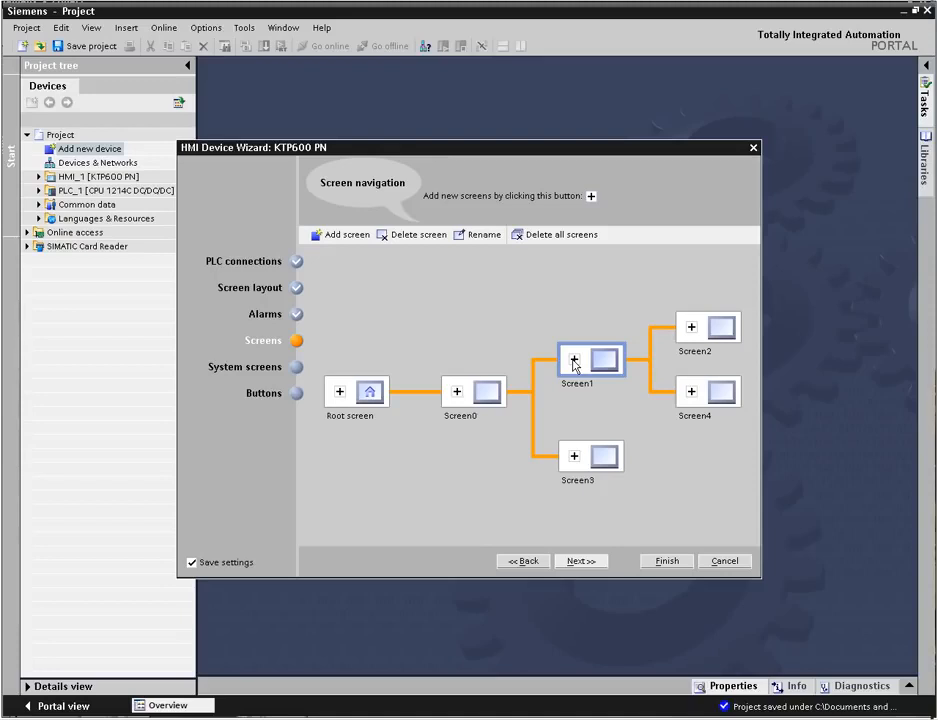
{"action": "left_click", "coordinate": [721, 336]}
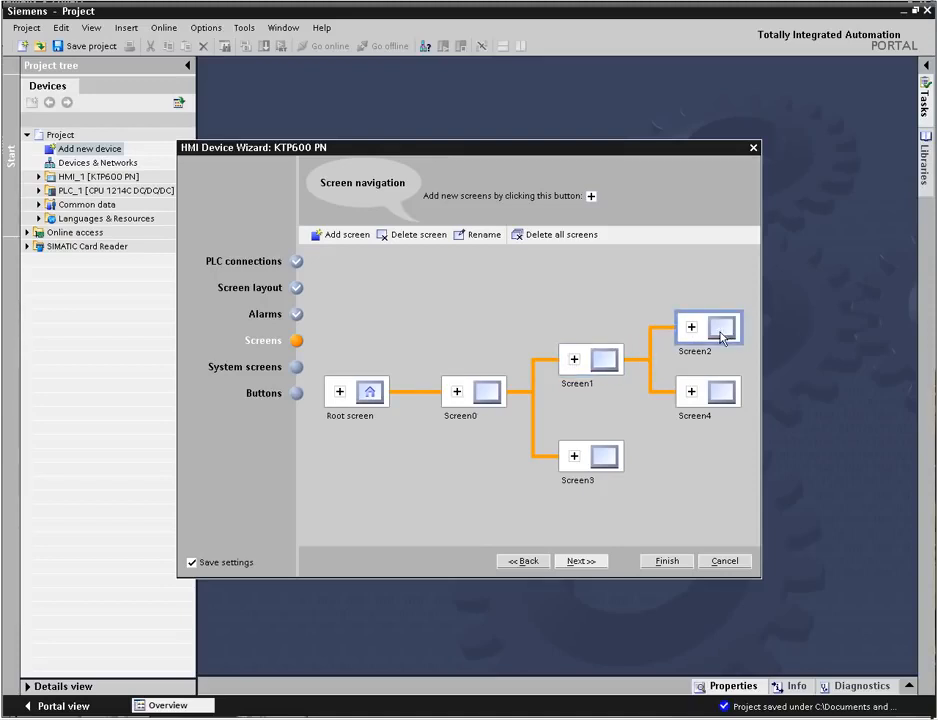
{"action": "left_click", "coordinate": [414, 236]}
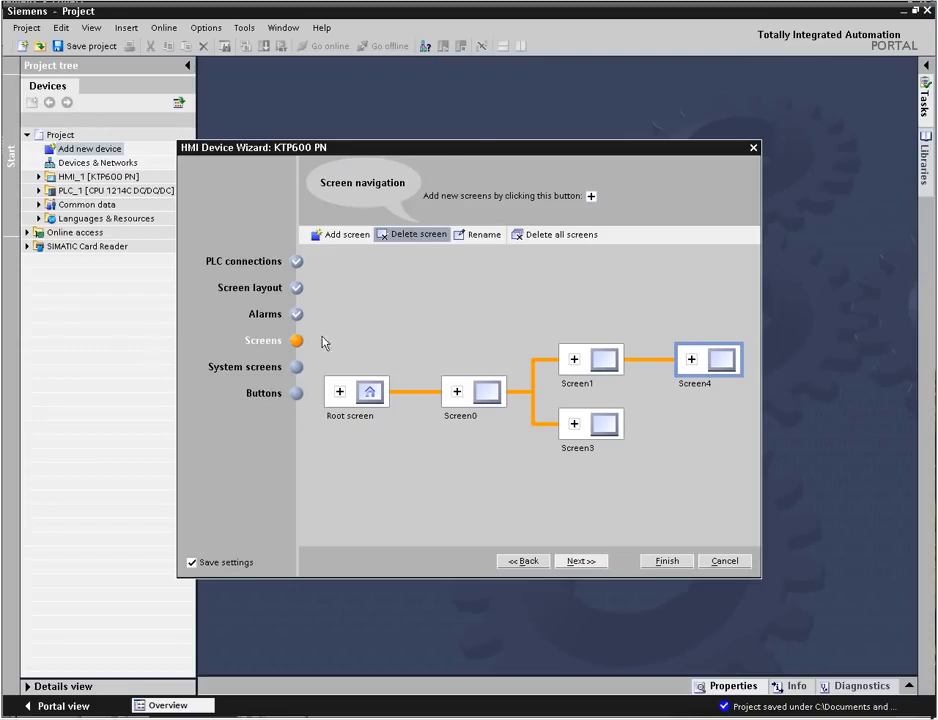
Enable the system screens with project information, operating modes, language switching, stop runtime, user administration and system information.
{"action": "left_click", "coordinate": [299, 367]}
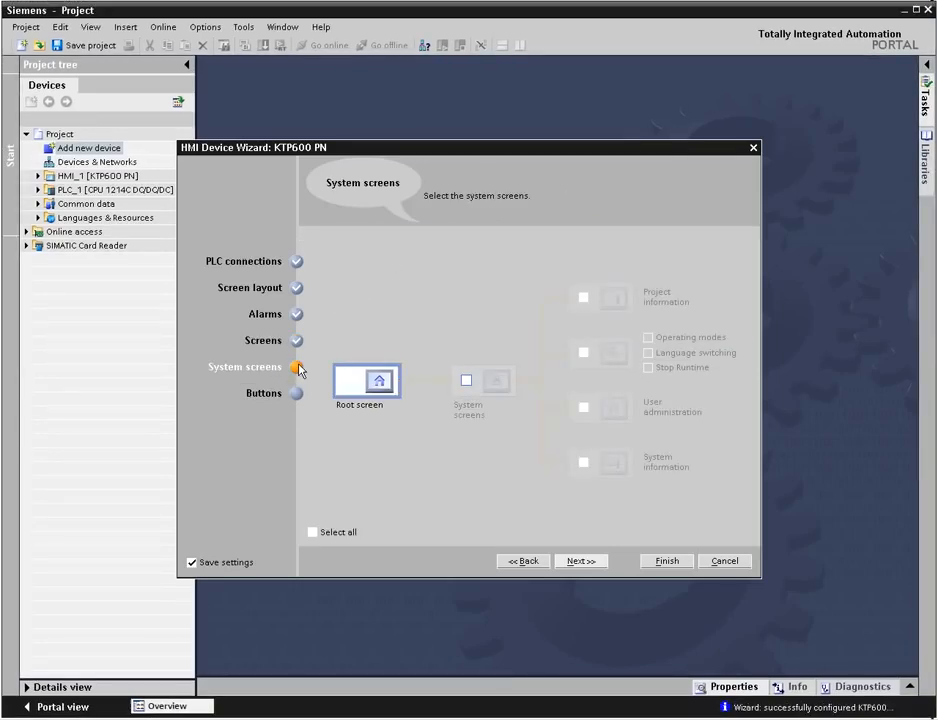
{"action": "left_click", "coordinate": [466, 380]}
{"action": "left_click", "coordinate": [584, 297]}
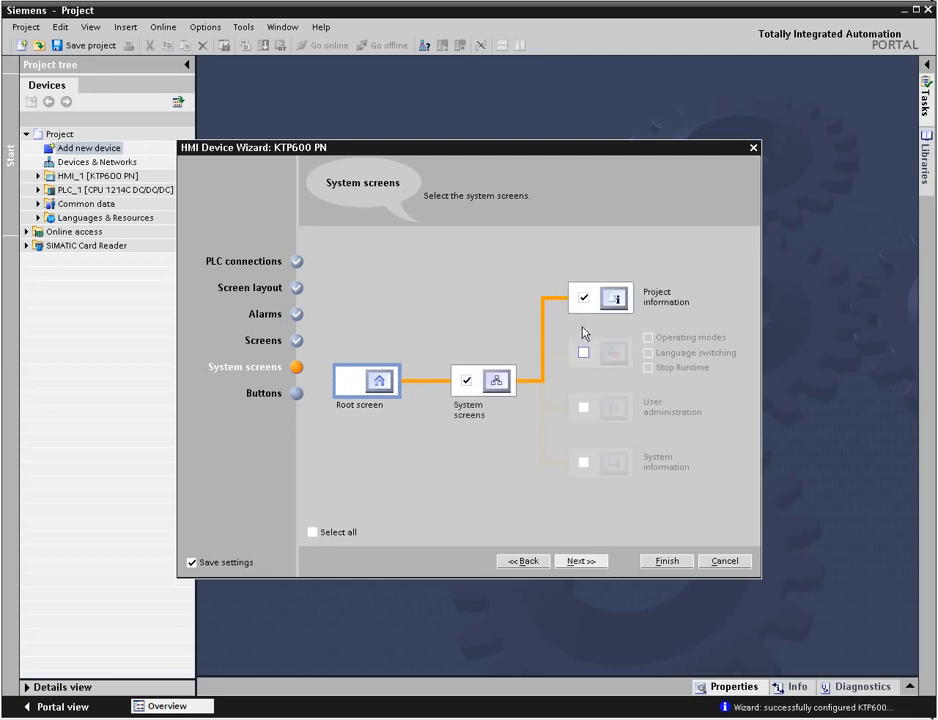
{"action": "left_click", "coordinate": [585, 353]}
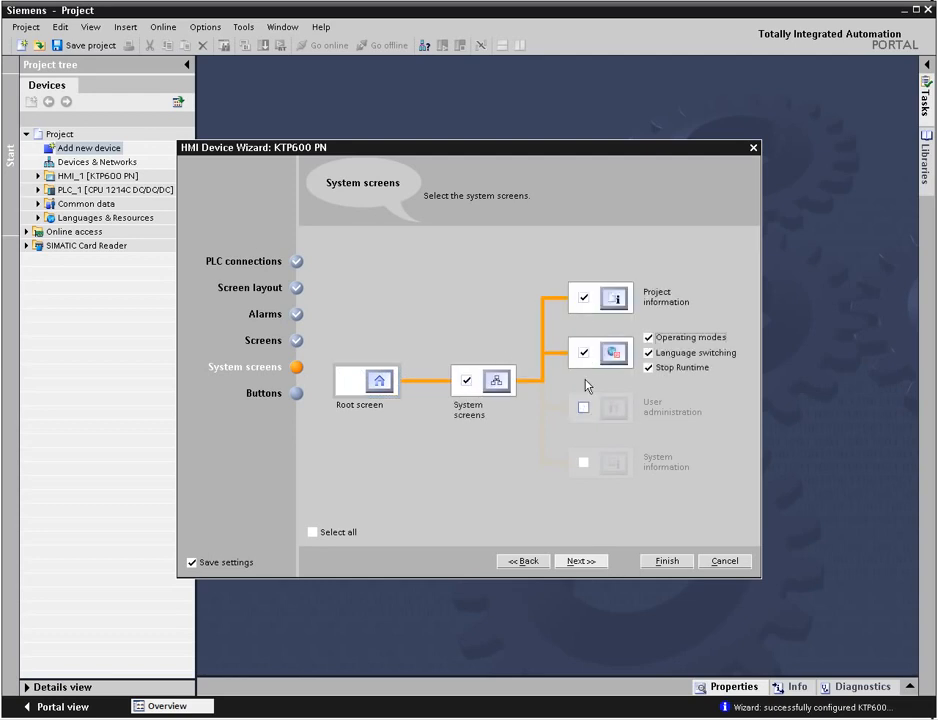
{"action": "left_click", "coordinate": [584, 406]}
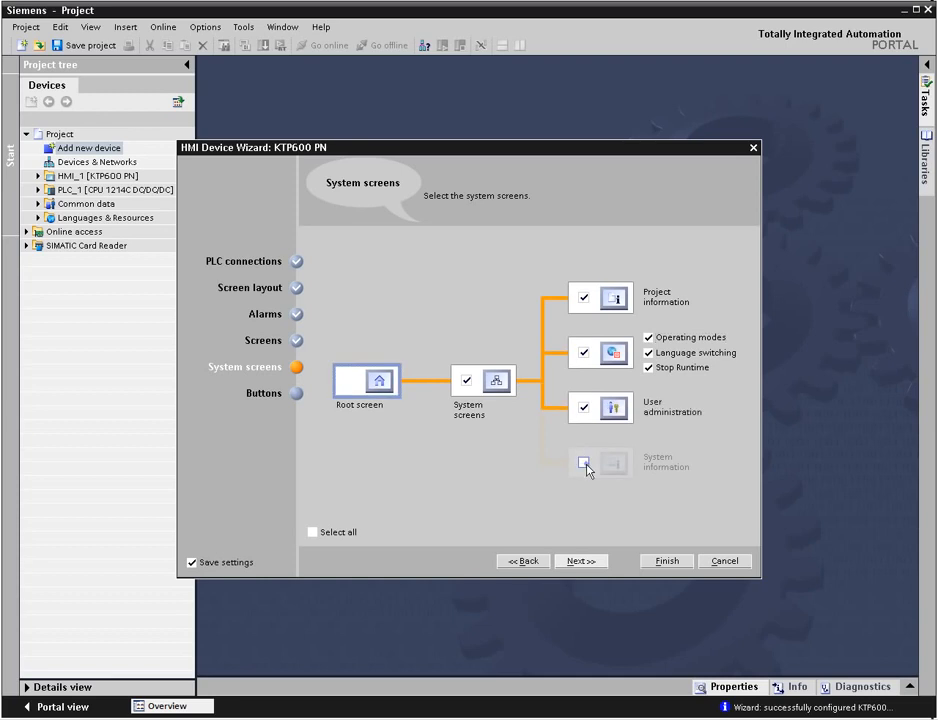
{"action": "left_click", "coordinate": [585, 462]}
Place the Start screen button in the bottom area's second slot and the Log on button in its last slot.
{"action": "left_click", "coordinate": [582, 562]}
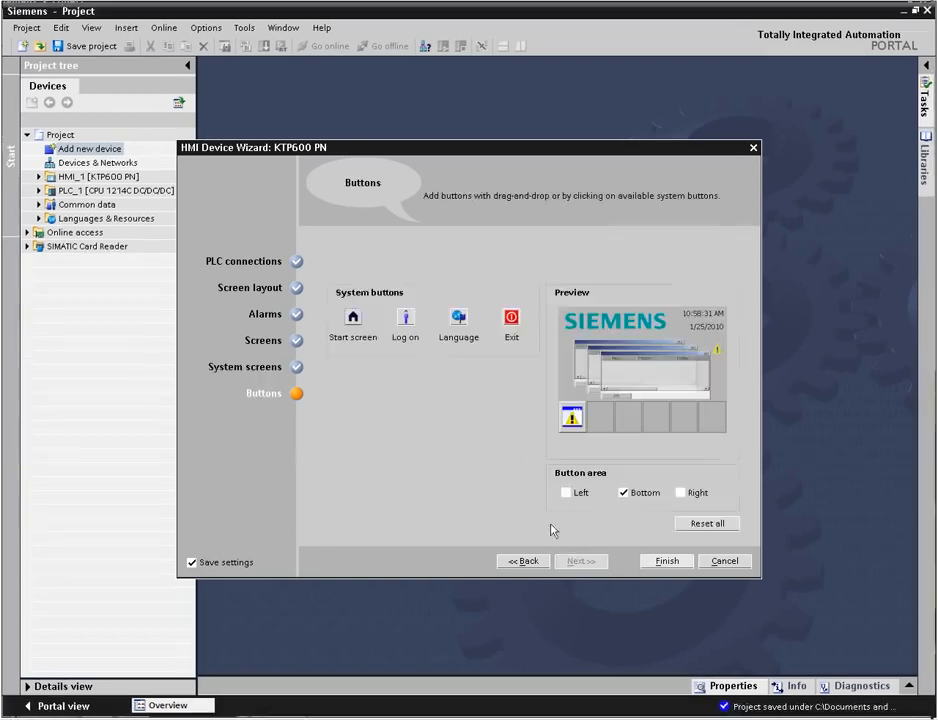
{"action": "left_click_drag", "start_coordinate": [353, 318], "coordinate": [597, 413]}
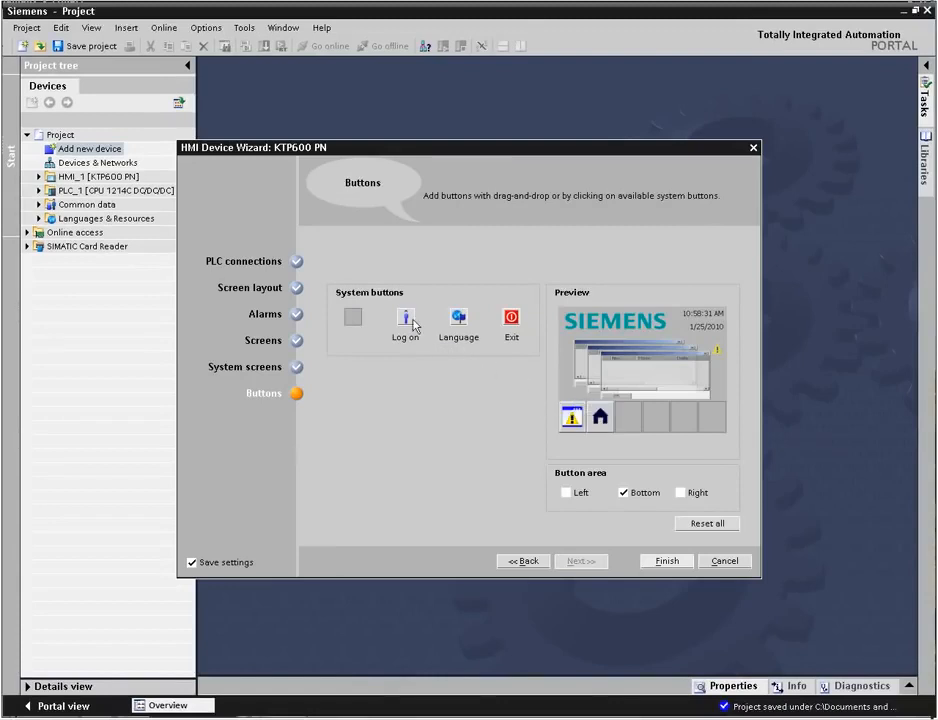
{"action": "left_click_drag", "start_coordinate": [410, 320], "coordinate": [712, 416]}
Enable the left button area, place the Exit button in its upper slot, and finish the device wizard.
{"action": "left_click", "coordinate": [566, 493]}
{"action": "left_click_drag", "start_coordinate": [511, 318], "coordinate": [573, 357]}
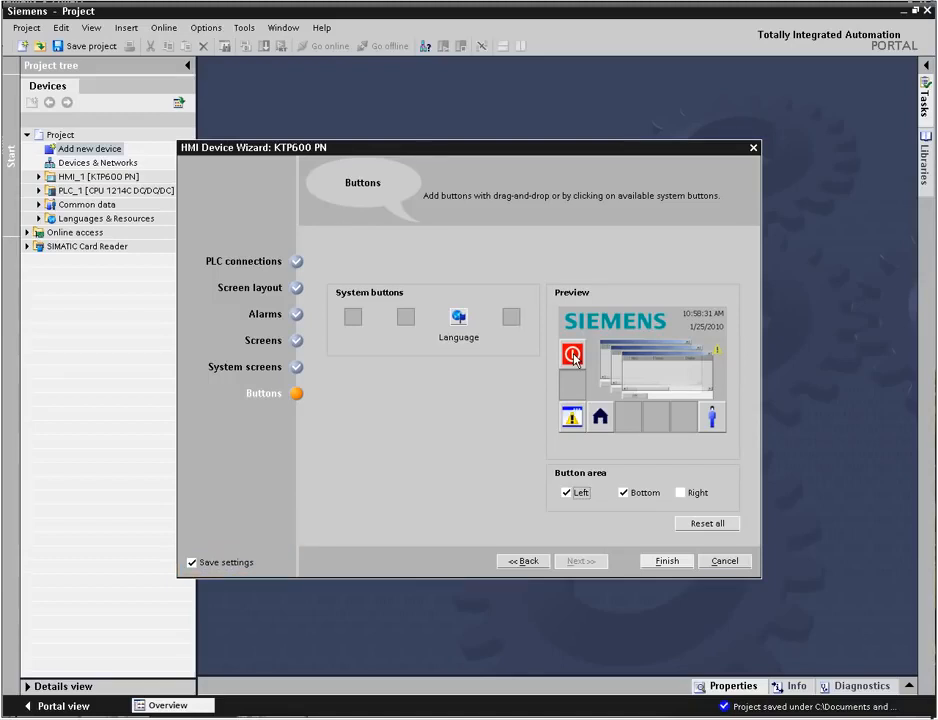
{"action": "left_click", "coordinate": [659, 560]}
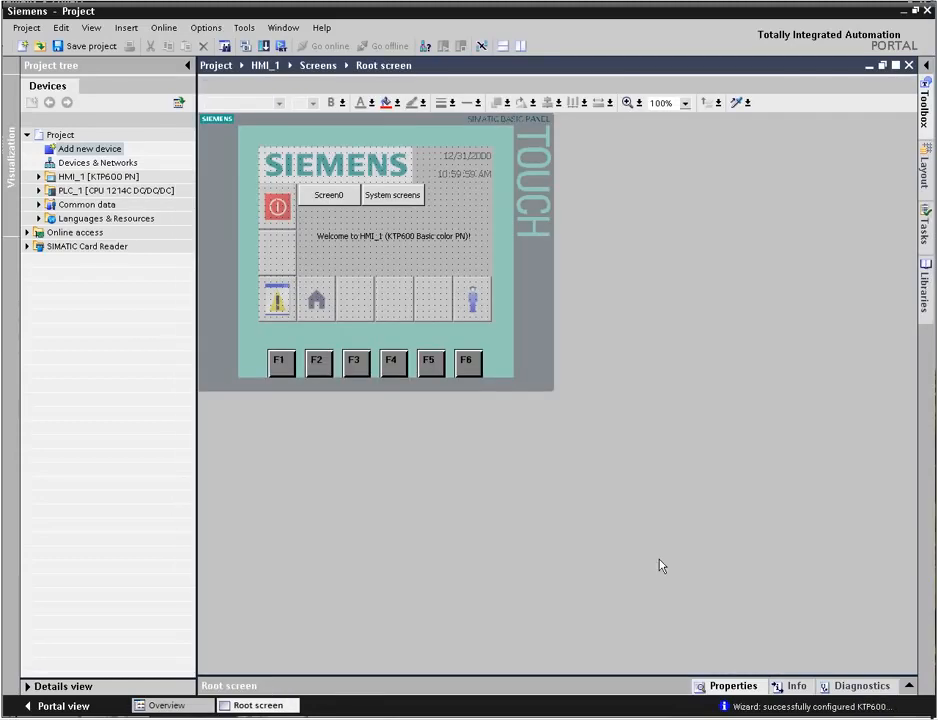
Expand HMI_1's screens and screen management templates in the project tree, and open Template_1 for review.
{"action": "left_click", "coordinate": [39, 177]}
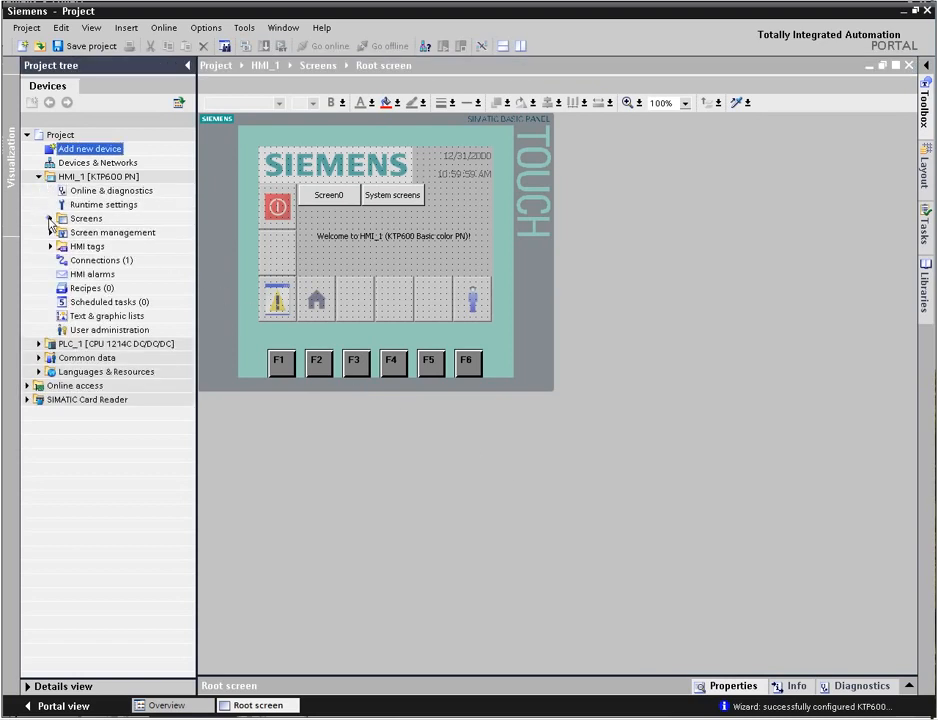
{"action": "left_click", "coordinate": [49, 218]}
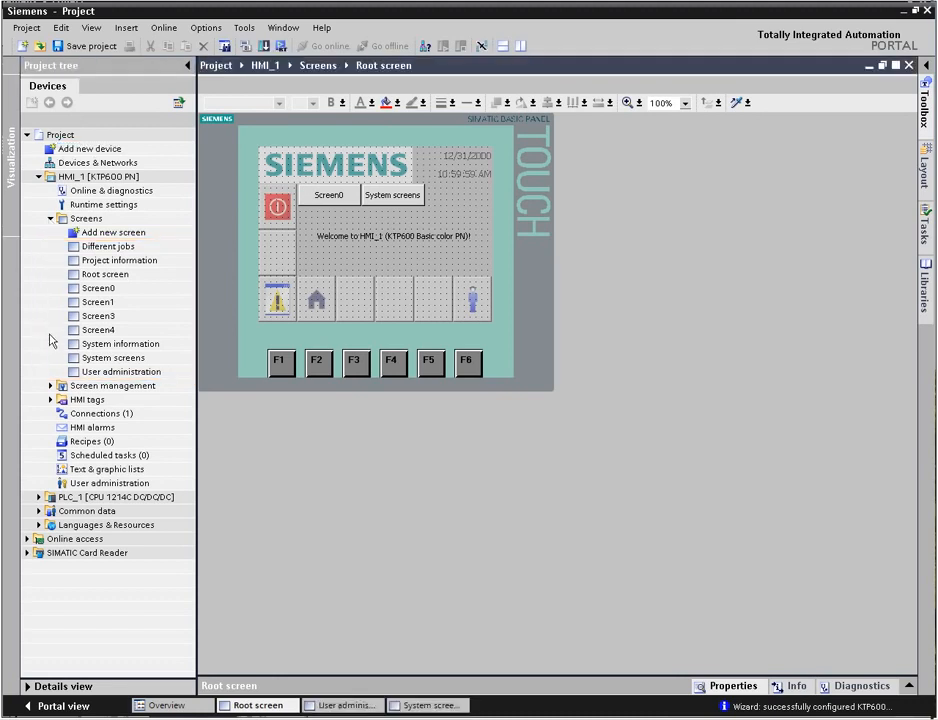
{"action": "left_click", "coordinate": [51, 386]}
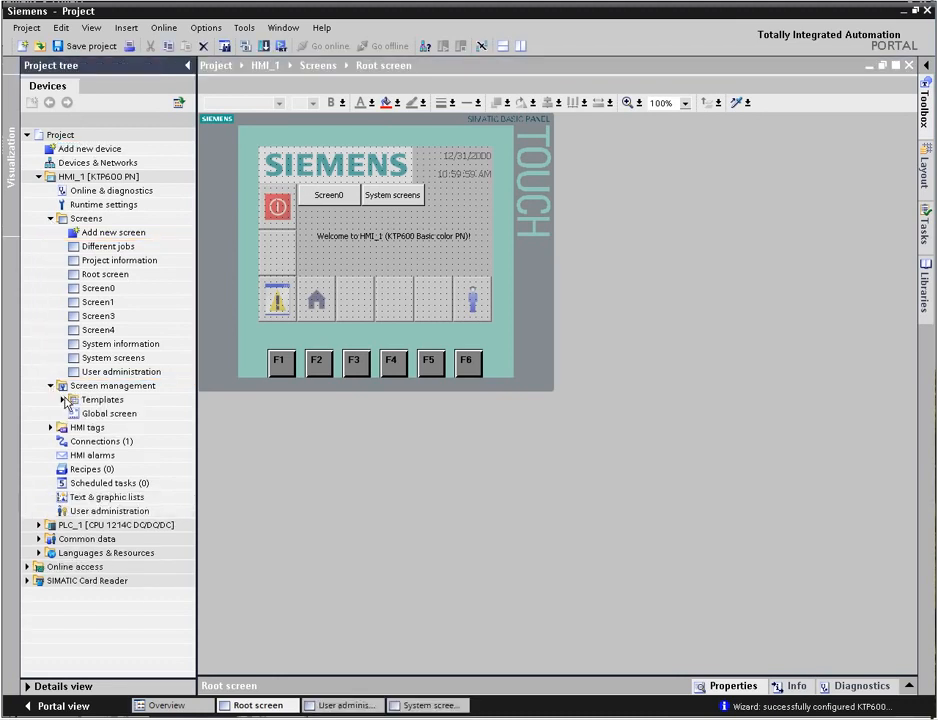
{"action": "left_click", "coordinate": [62, 399]}
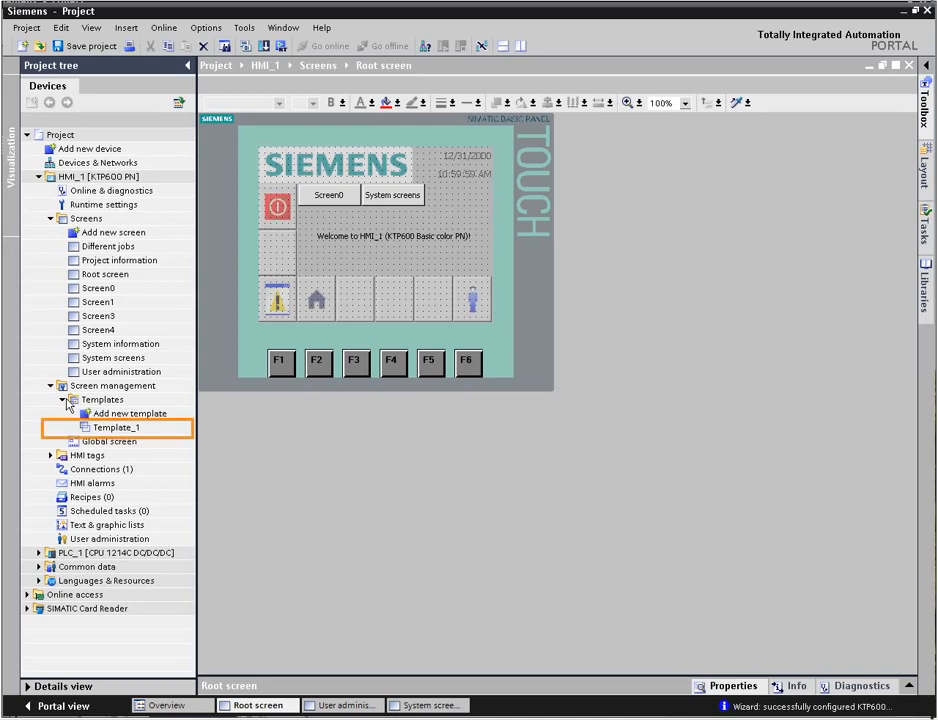
{"action": "double_click", "coordinate": [112, 428]}
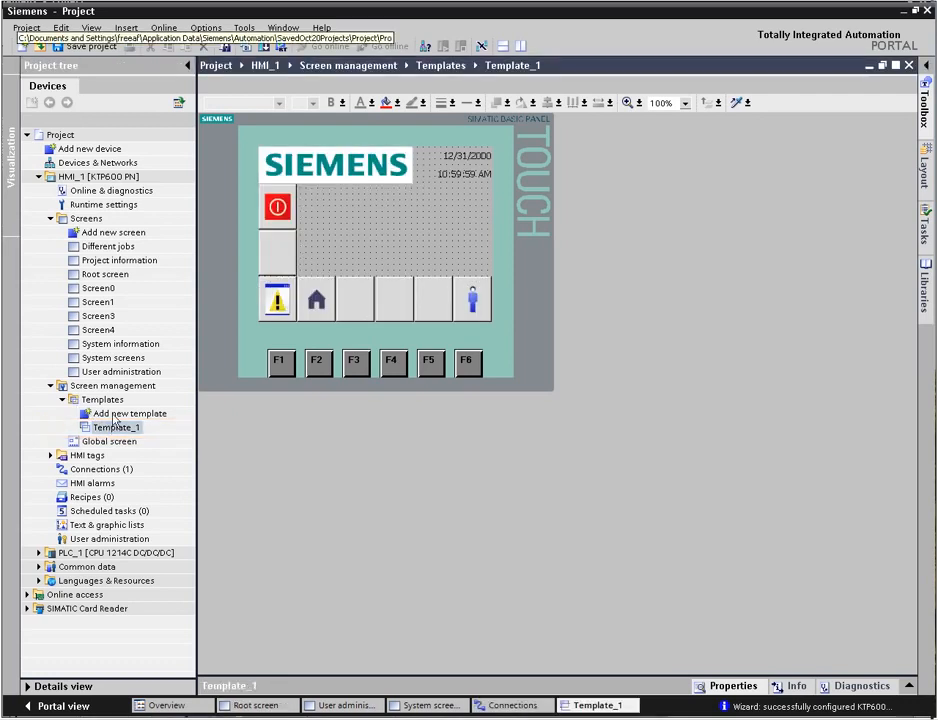
Review the User administration, System screens and Root screen of HMI_1, ending with its connections to the PLC.
{"action": "double_click", "coordinate": [124, 373]}
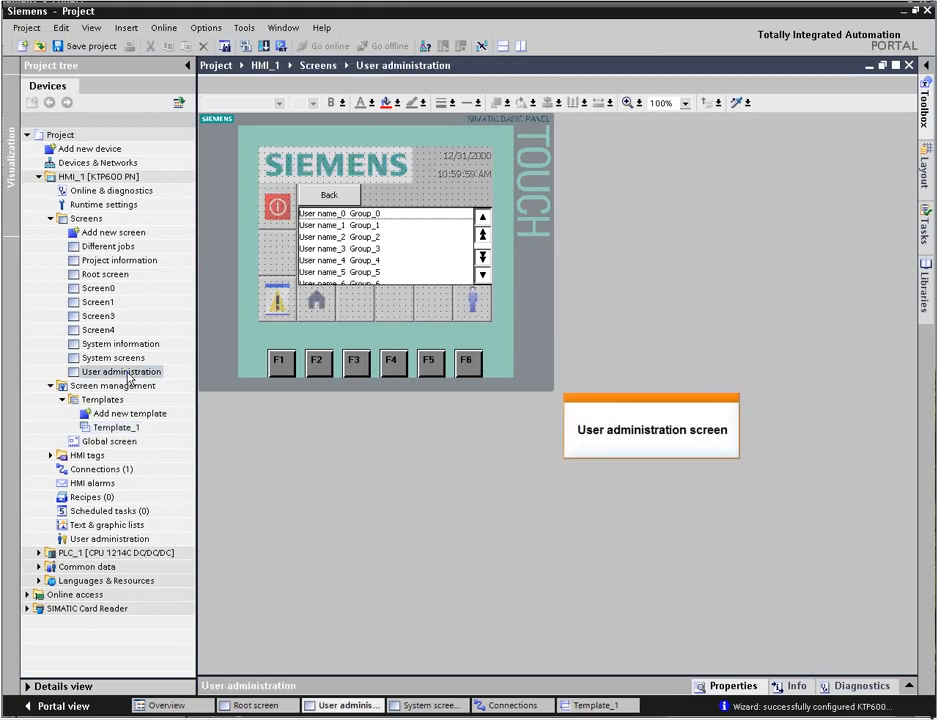
{"action": "double_click", "coordinate": [117, 358]}
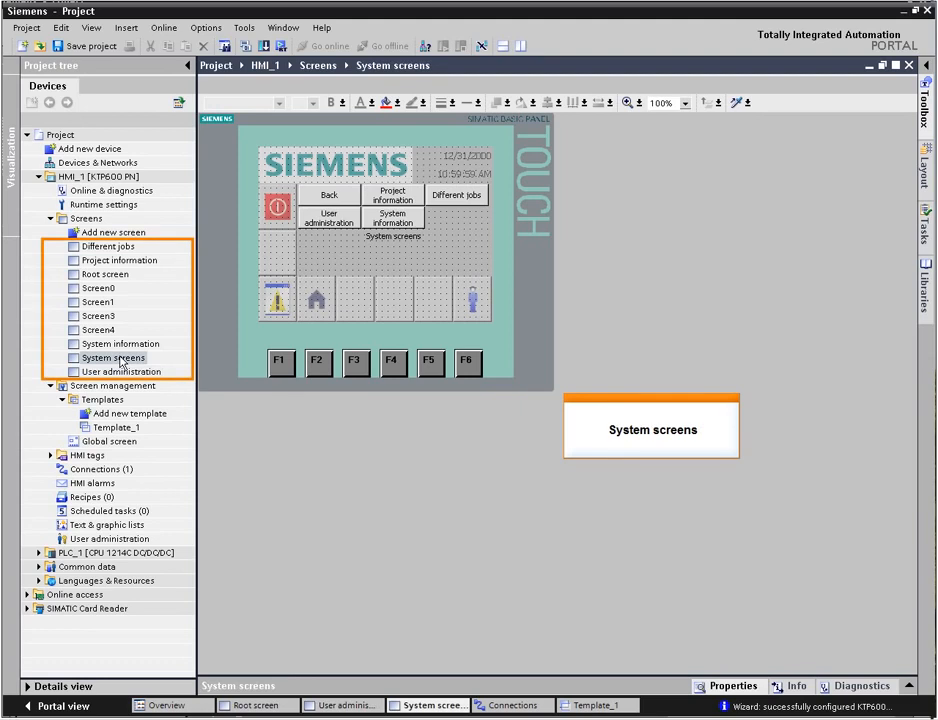
{"action": "double_click", "coordinate": [100, 278]}
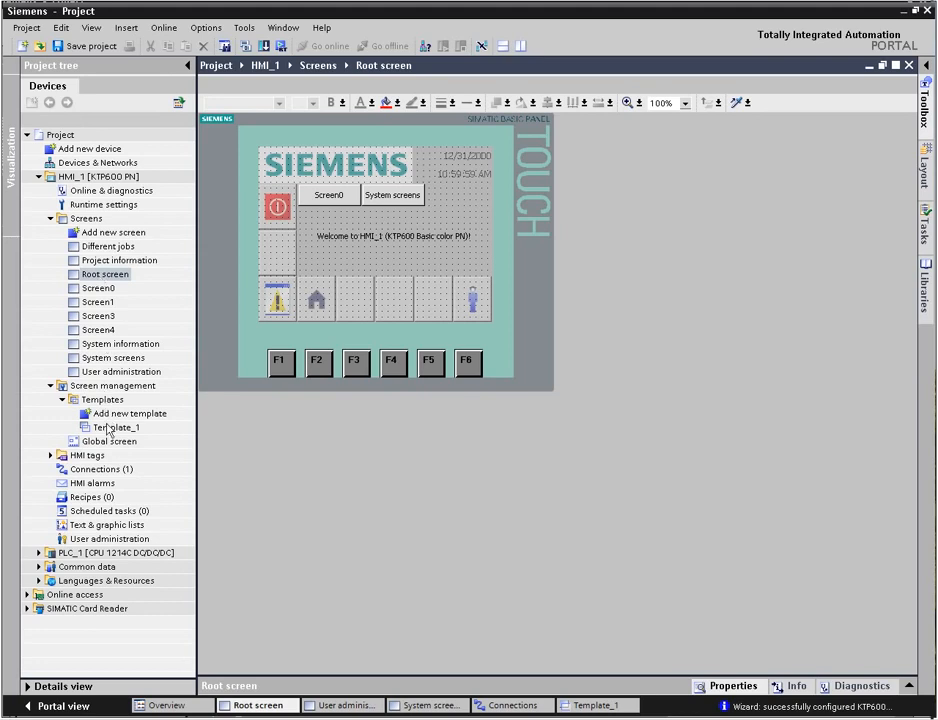
{"action": "double_click", "coordinate": [95, 469]}
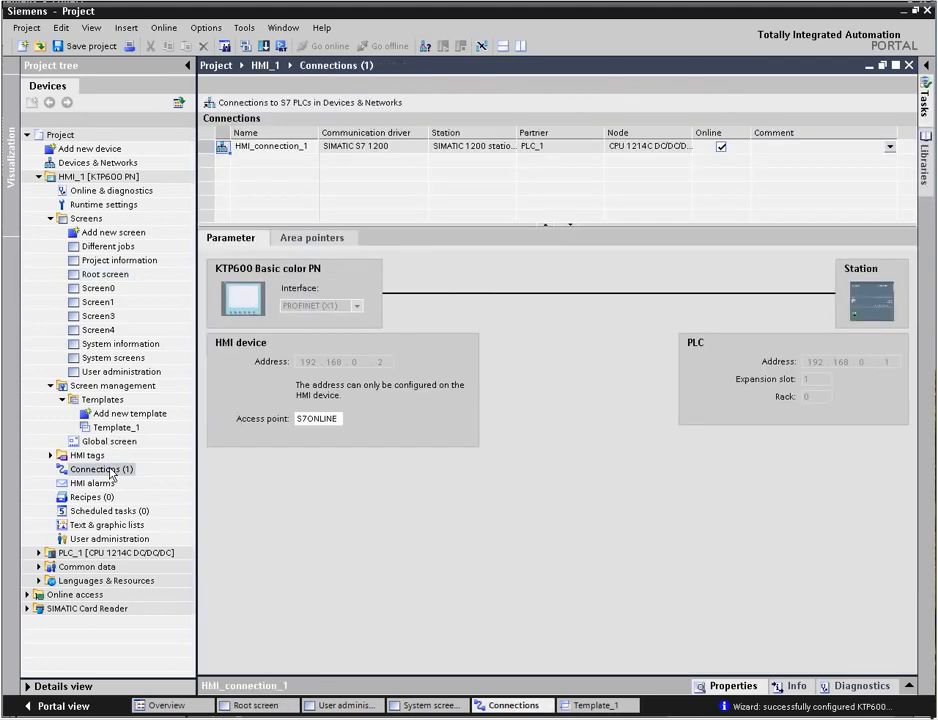